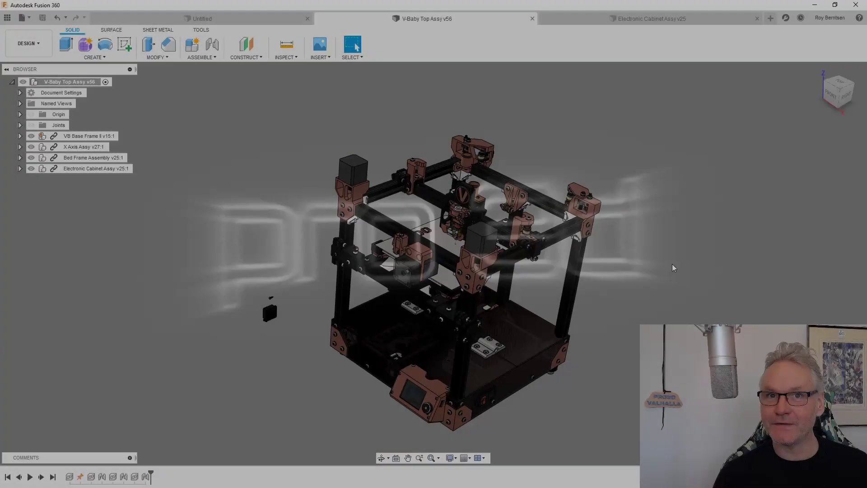
Examine the complete printer assembly, including the frame, the bed and the small loose parts beside it
scroll(238, 375, up, 5)
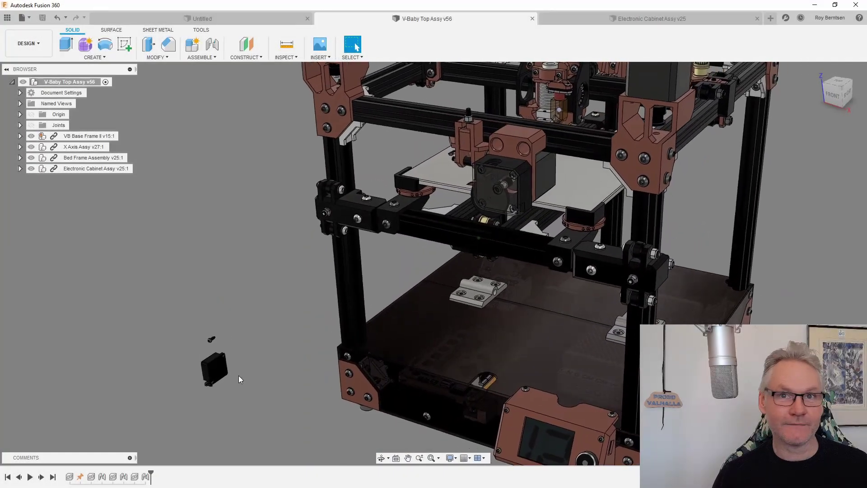
scroll(238, 375, up, 2)
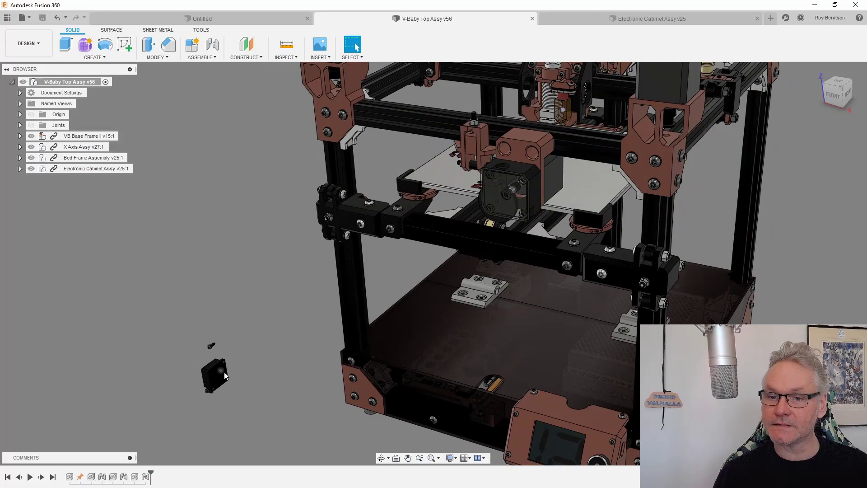
shift+middle_drag(272, 368, 450, 335)
scroll(262, 369, up, 5)
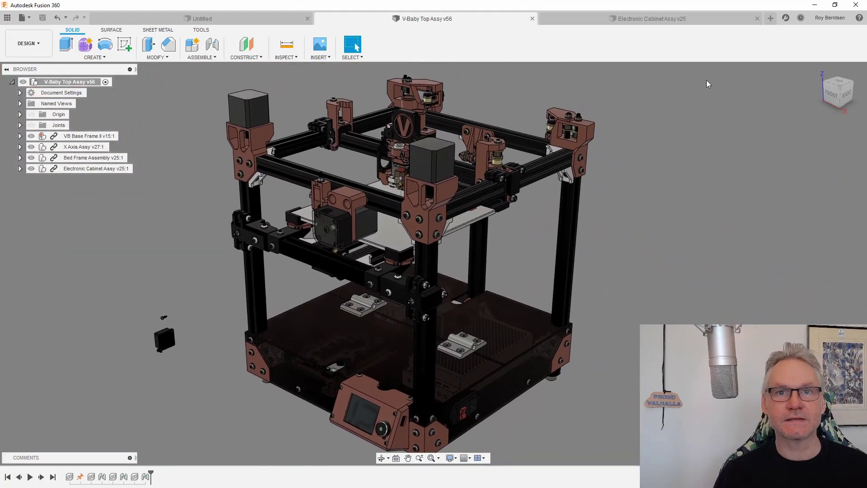
Switch to the Electronic Cabinet Assy design and hide the top panel to expose the electronics inside
key(ctrl+Tab)
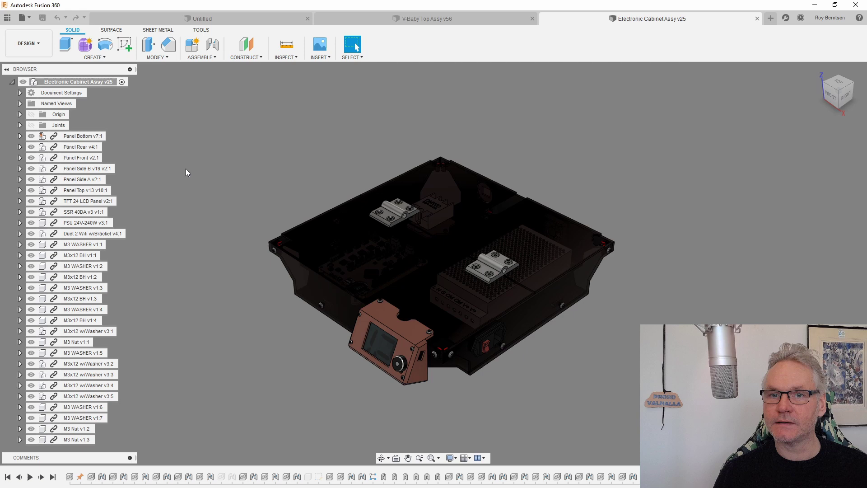
scroll(540, 284, up, 4)
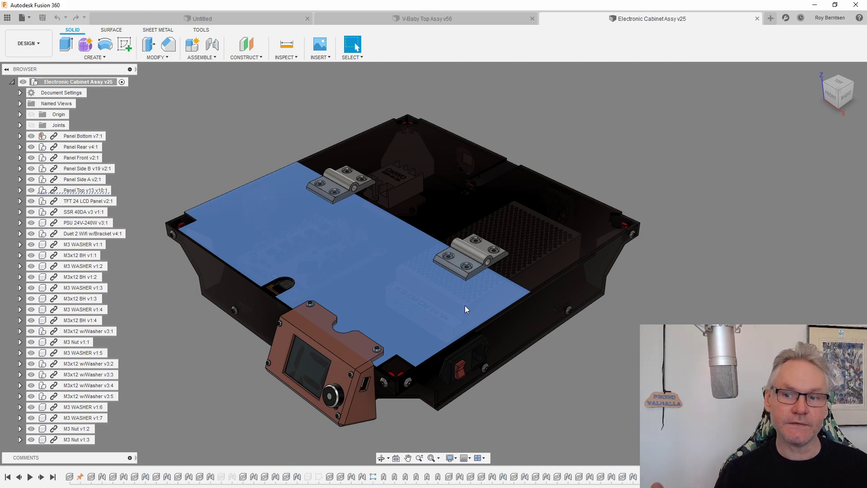
click(465, 306)
click(579, 269)
click(760, 299)
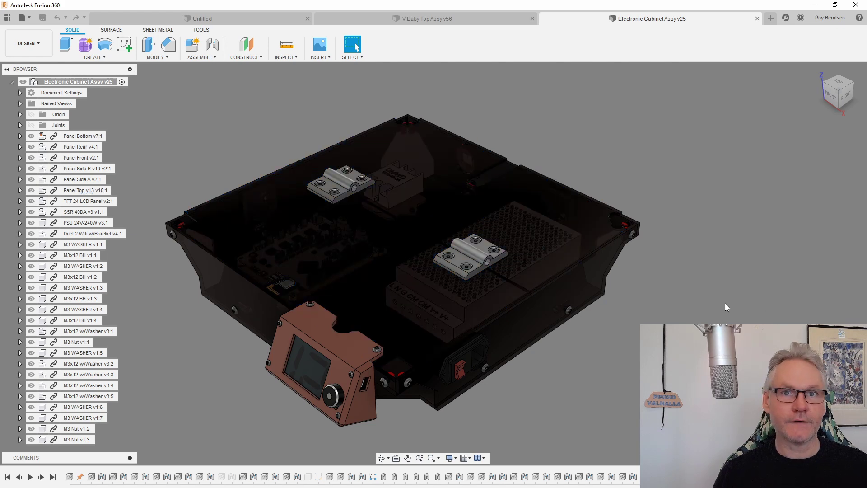
shift+middle_drag(722, 303, 691, 312)
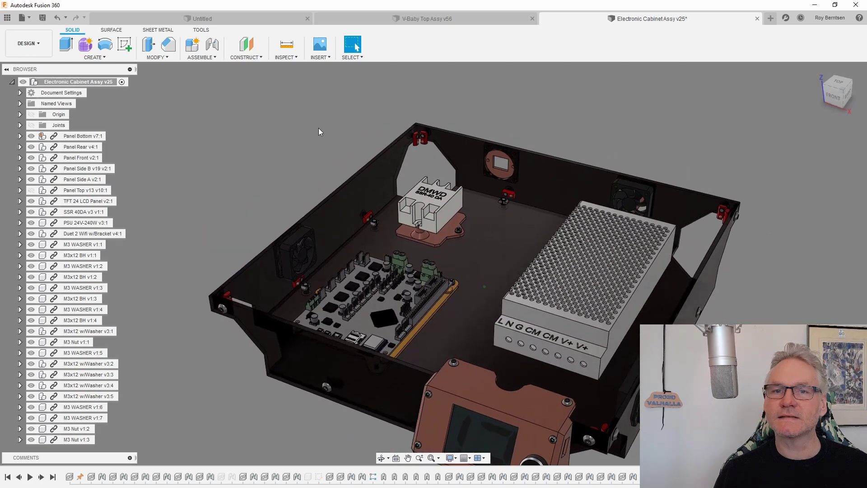
Inspect the TFT LCD panel and the power inlet with its switch from outside and inside the cabinet
scroll(509, 402, up, 4)
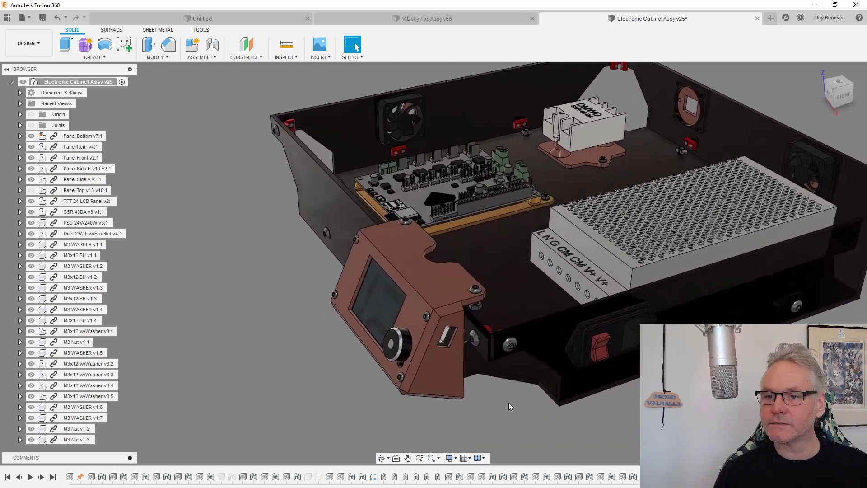
scroll(314, 399, up, 4)
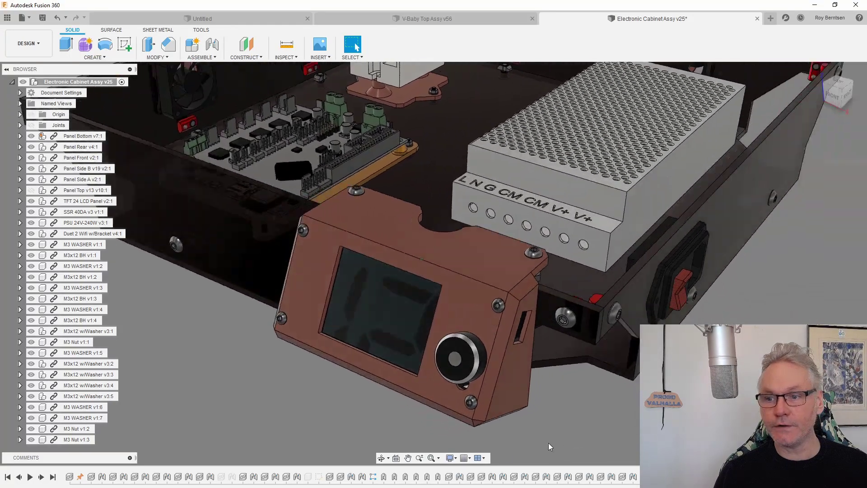
scroll(529, 438, up, 6)
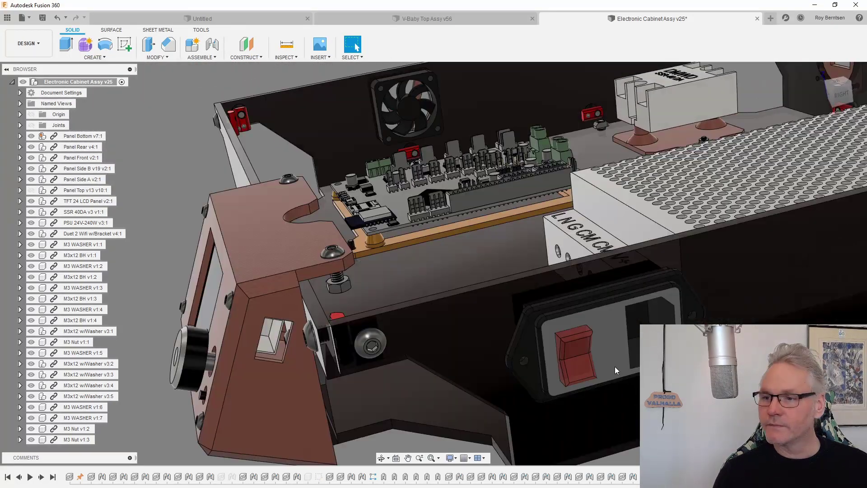
click(614, 366)
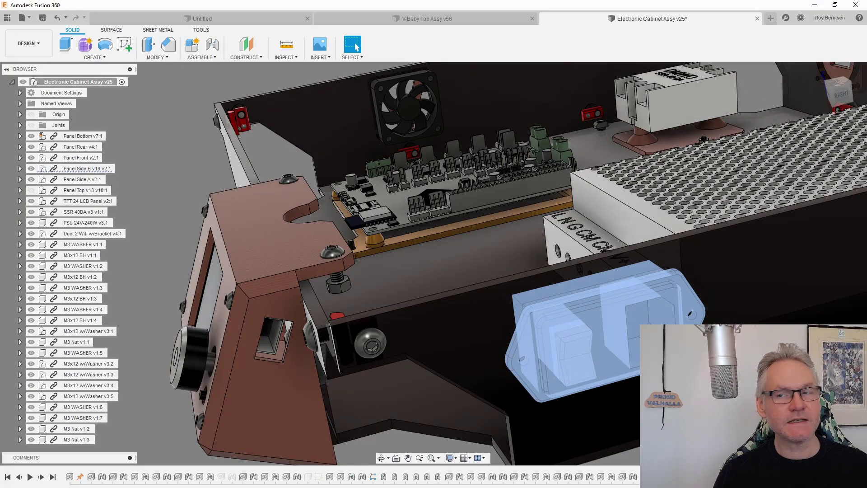
shift+middle_drag(434, 243, 470, 294)
scroll(361, 235, down, 3)
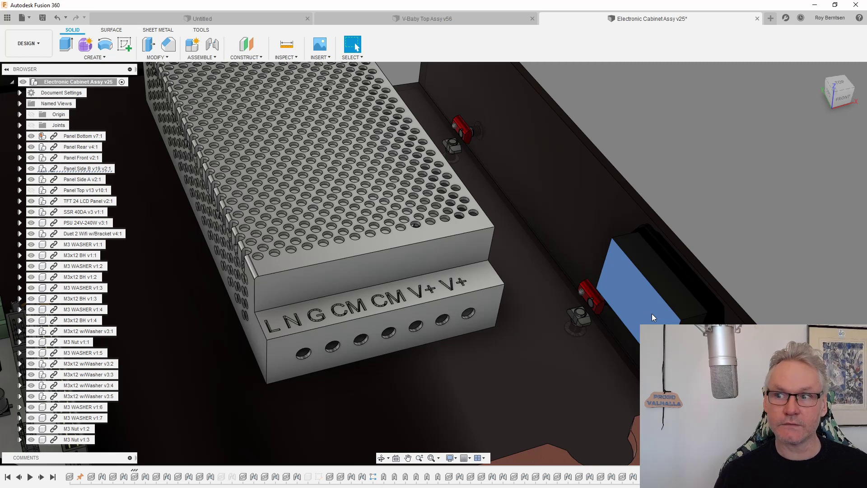
click(651, 313)
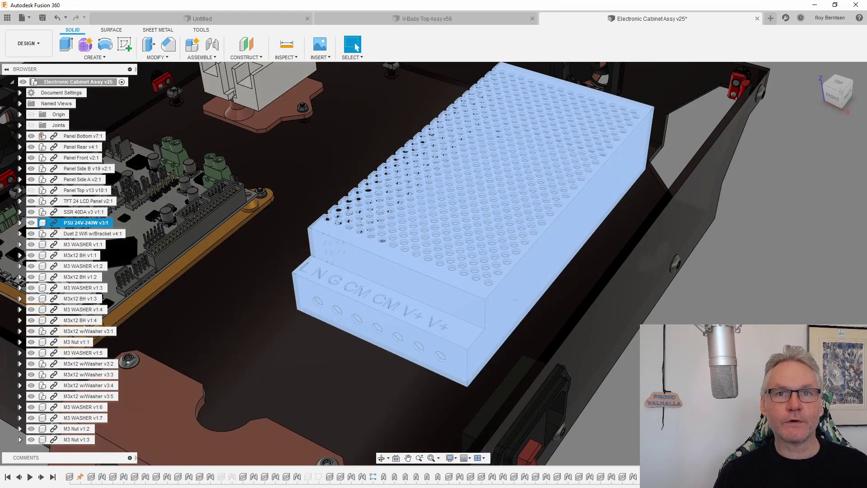
Inspect the power supply and the mounting screws on the underside of the cabinet's bottom panel
shift+middle_drag(587, 225, 696, 323)
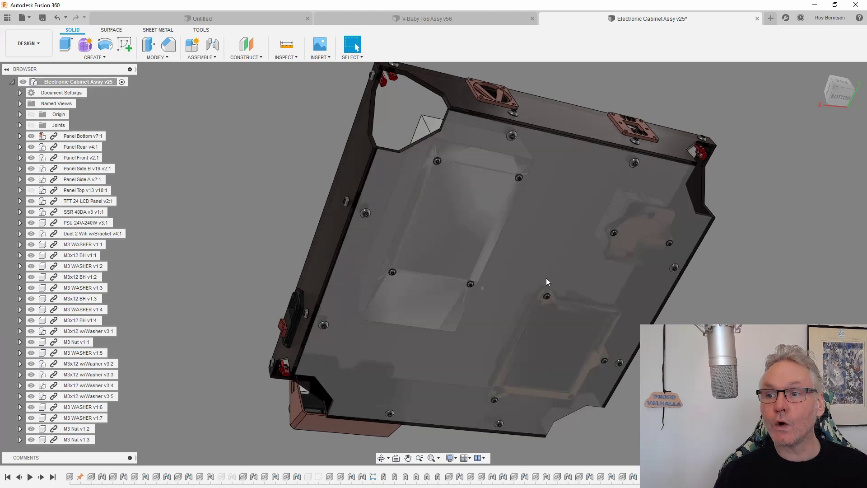
click(546, 283)
shift+middle_drag(499, 283, 600, 269)
shift+middle_drag(500, 221, 520, 165)
key(Escape)
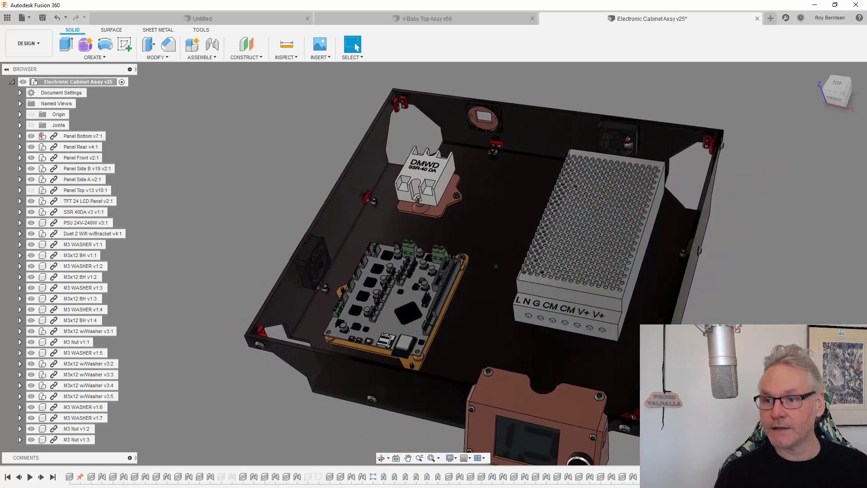
Examine the SSR-40 DA relay and its mounting bracket on the cabinet floor
scroll(425, 145, up, 5)
click(481, 307)
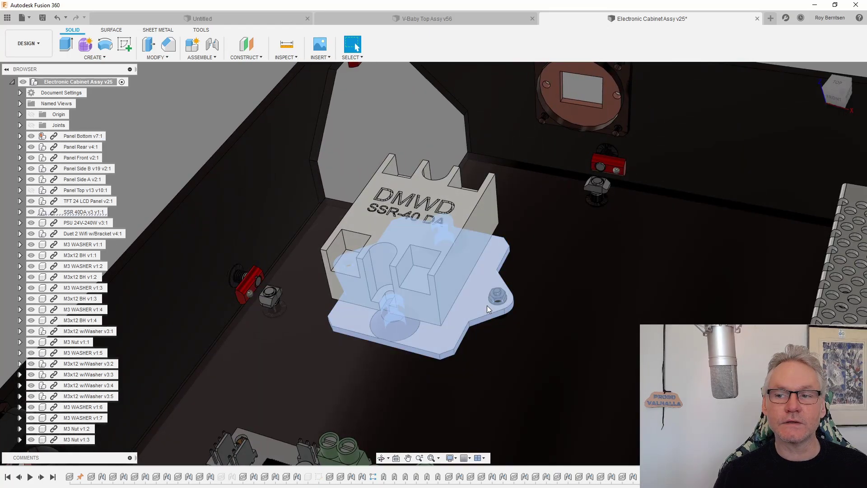
shift+middle_drag(429, 326, 328, 357)
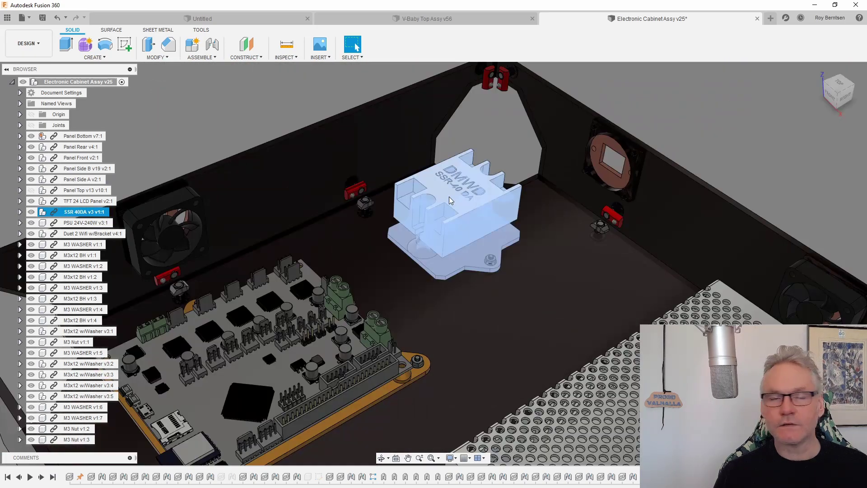
key(Escape)
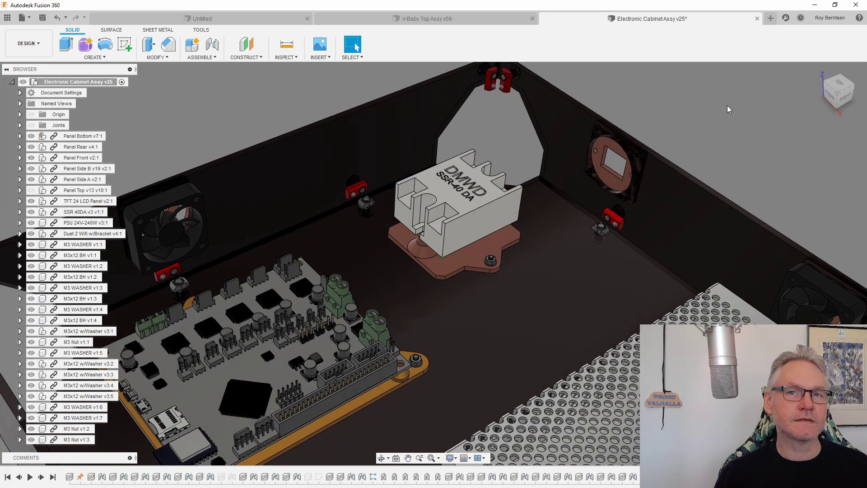
Examine the Duet 2 Wifi board, its mounting bracket and the cooling fan beside it
shift+middle_drag(718, 110, 424, 291)
scroll(389, 332, down, 3)
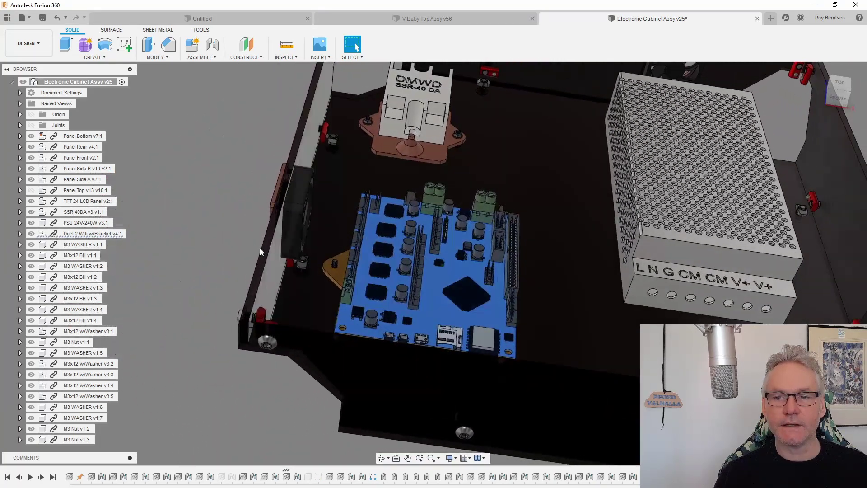
scroll(229, 246, up, 3)
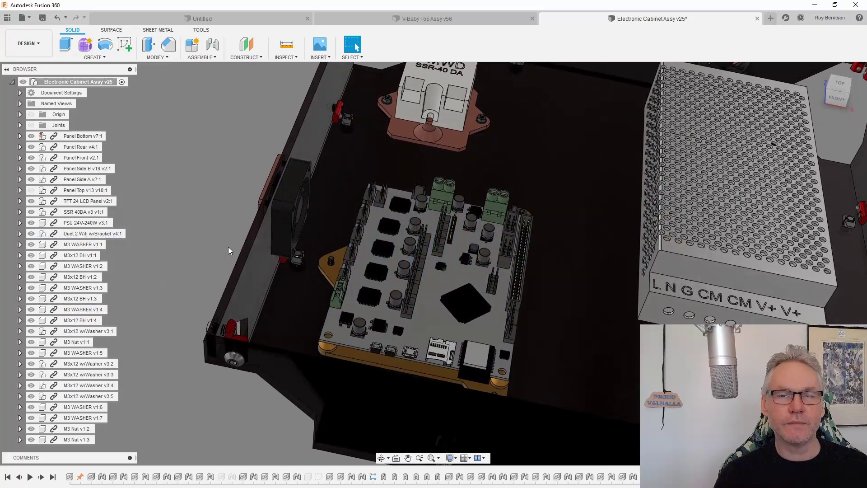
scroll(228, 246, down, 1)
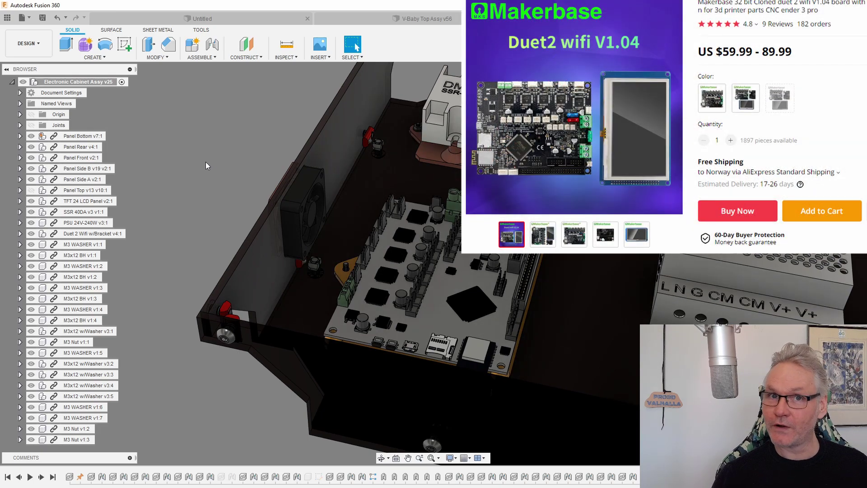
shift+middle_drag(205, 162, 232, 194)
scroll(338, 382, up, 2)
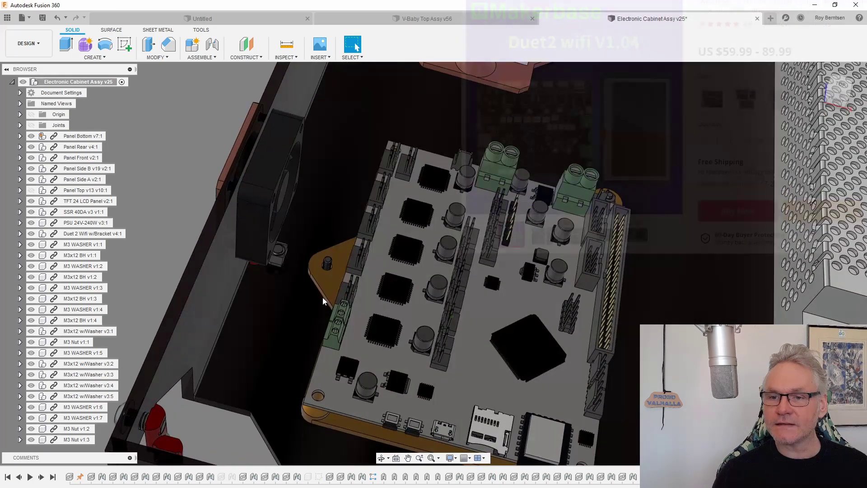
click(331, 275)
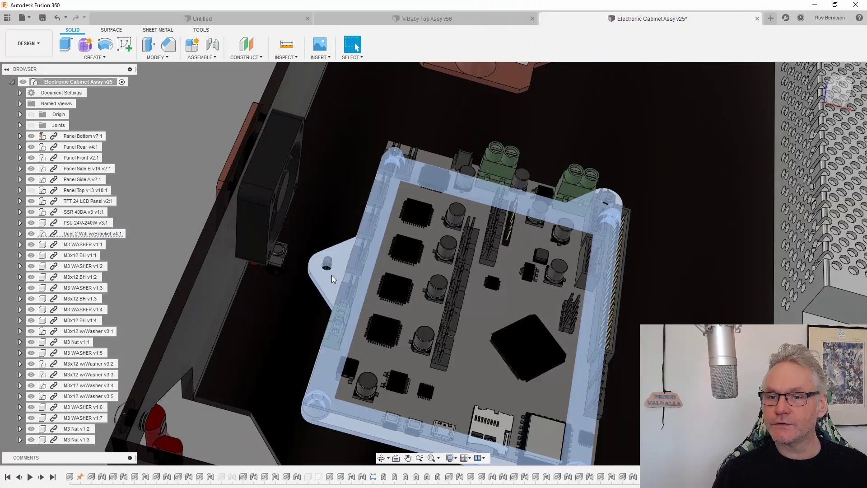
click(194, 171)
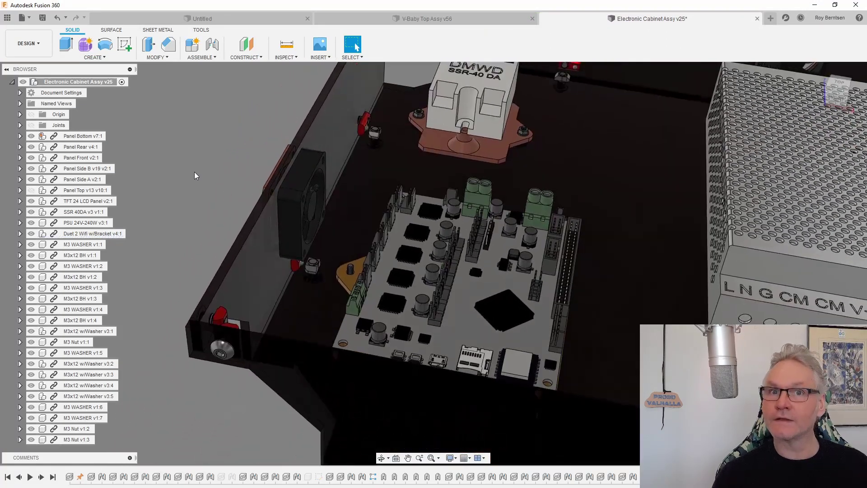
scroll(255, 246, down, 5)
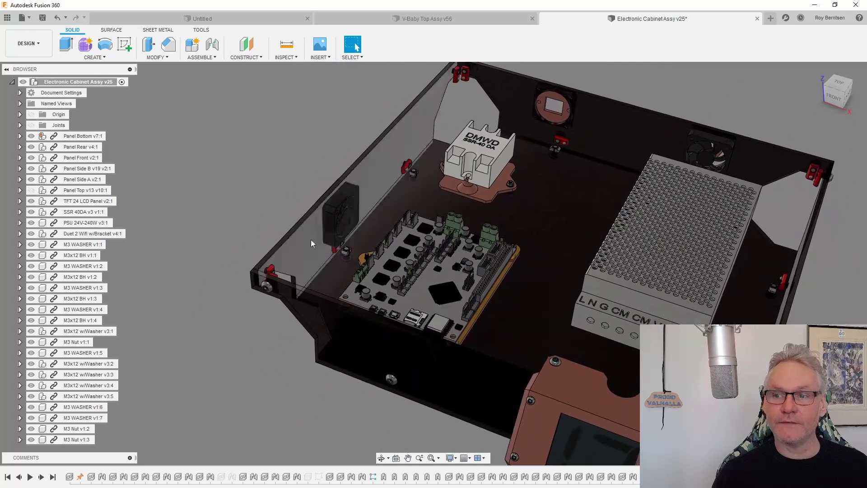
Highlight the TFT 24 LCD panel at the cabinet's front corner to review it, then clear the selection
shift+middle_drag(311, 244, 530, 394)
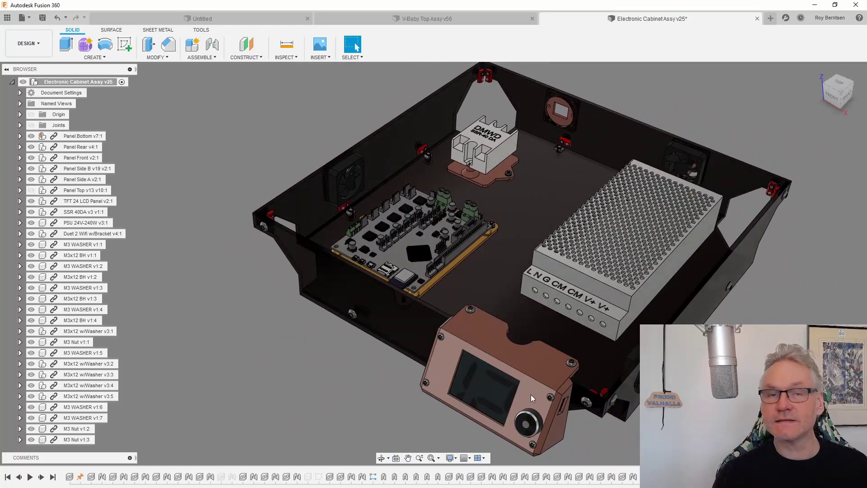
click(530, 394)
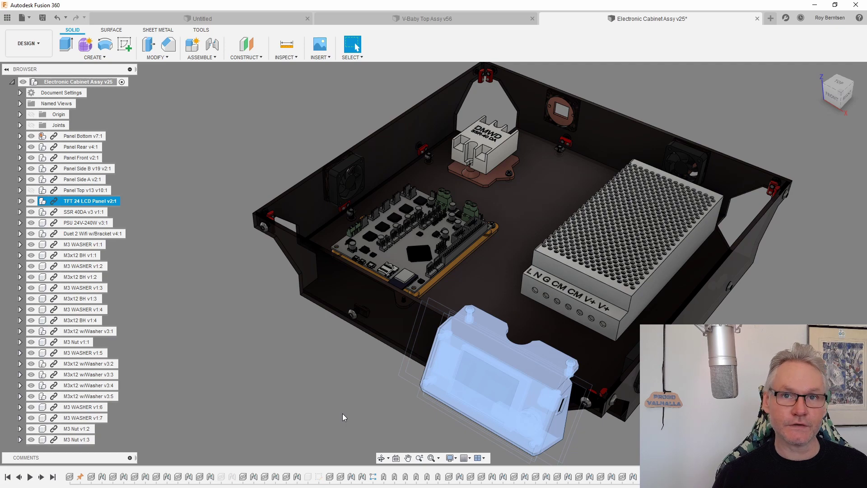
click(291, 402)
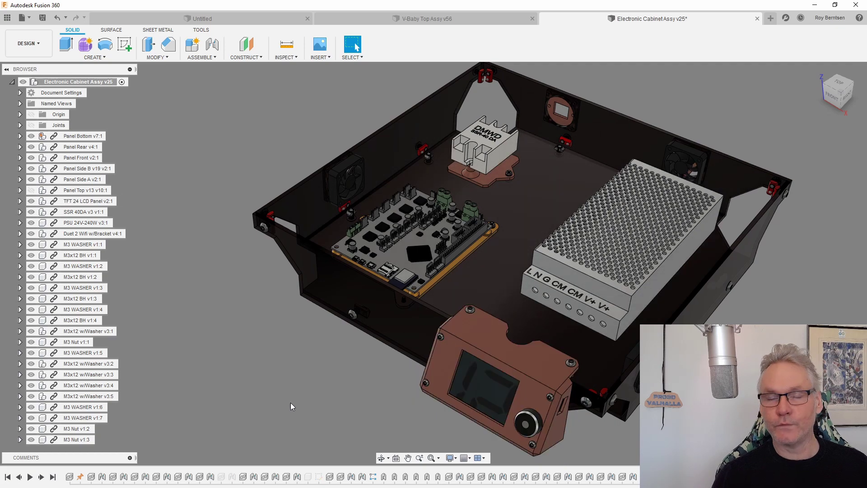
Inspect the V3D USB cover plate on the rear panel from outside and inside the cabinet
scroll(290, 403, up, 2)
scroll(290, 403, up, 3)
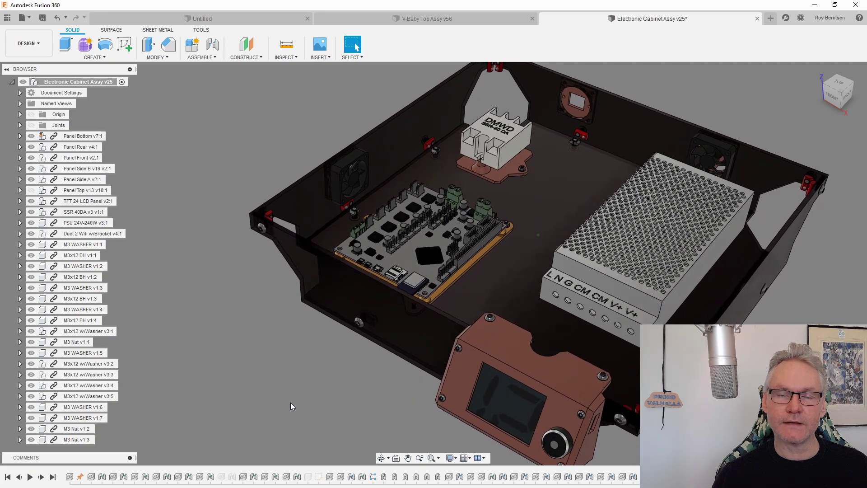
scroll(291, 403, up, 2)
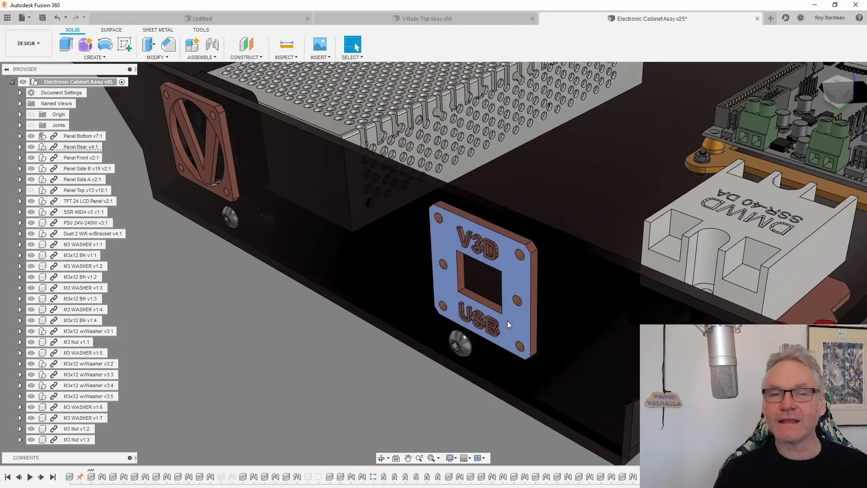
click(505, 322)
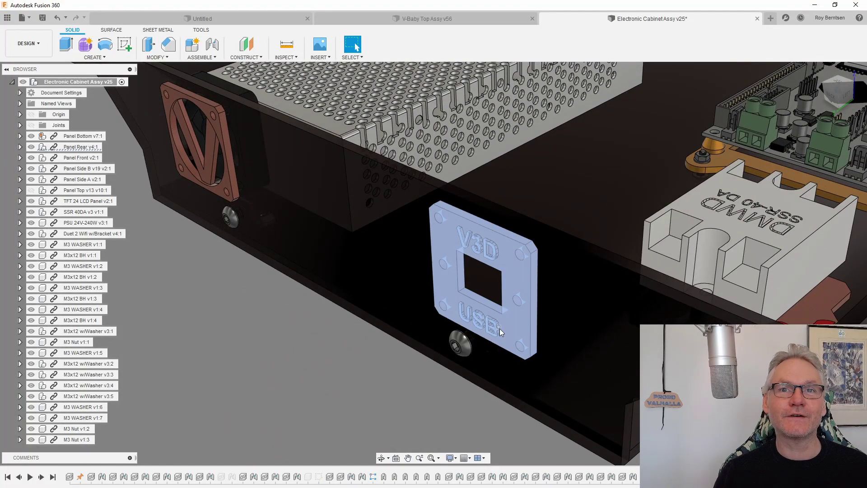
click(373, 412)
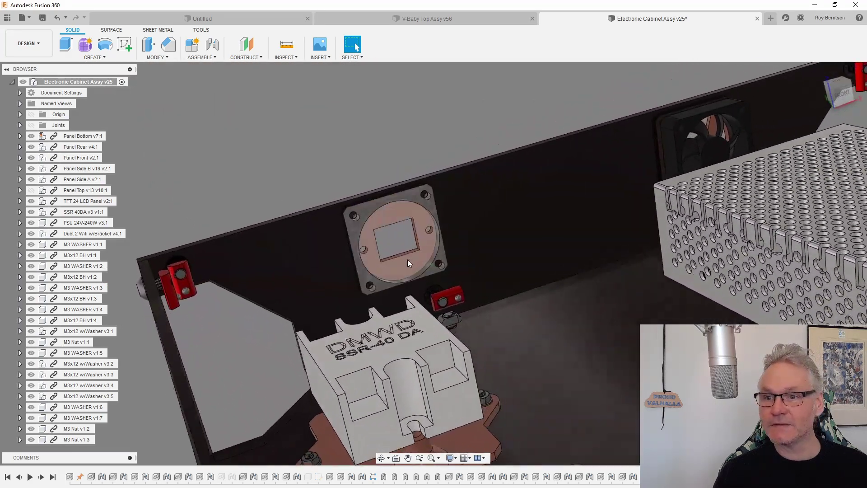
click(408, 260)
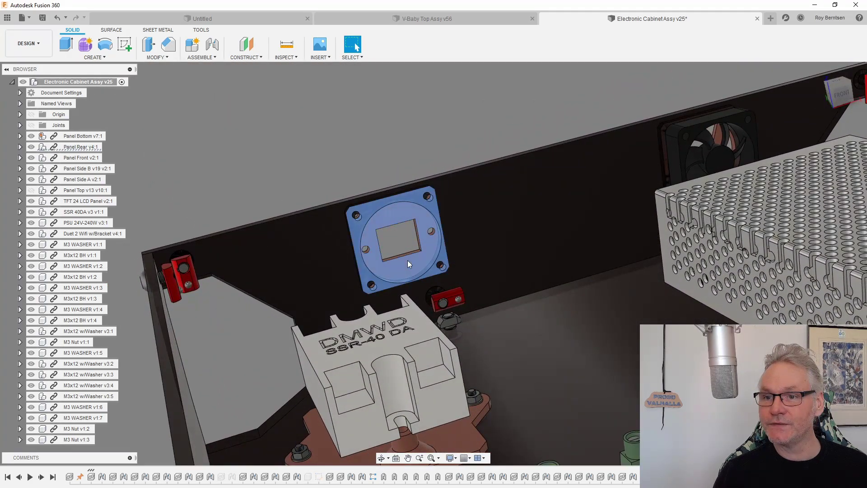
click(381, 150)
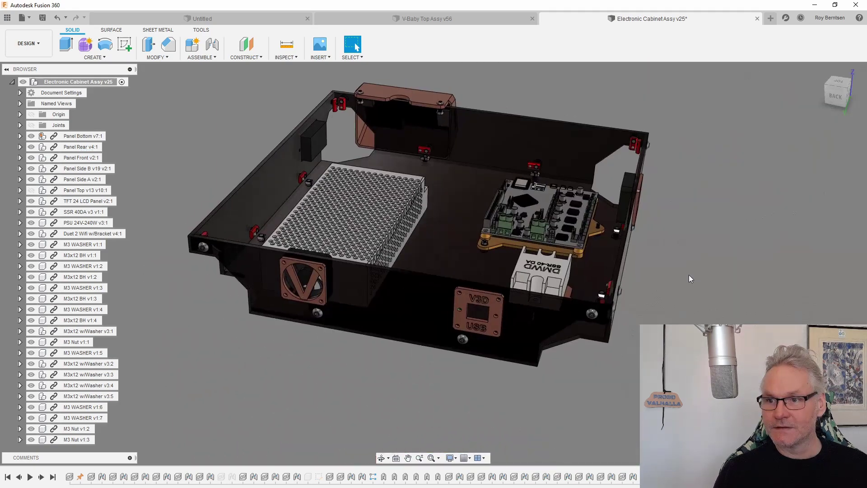